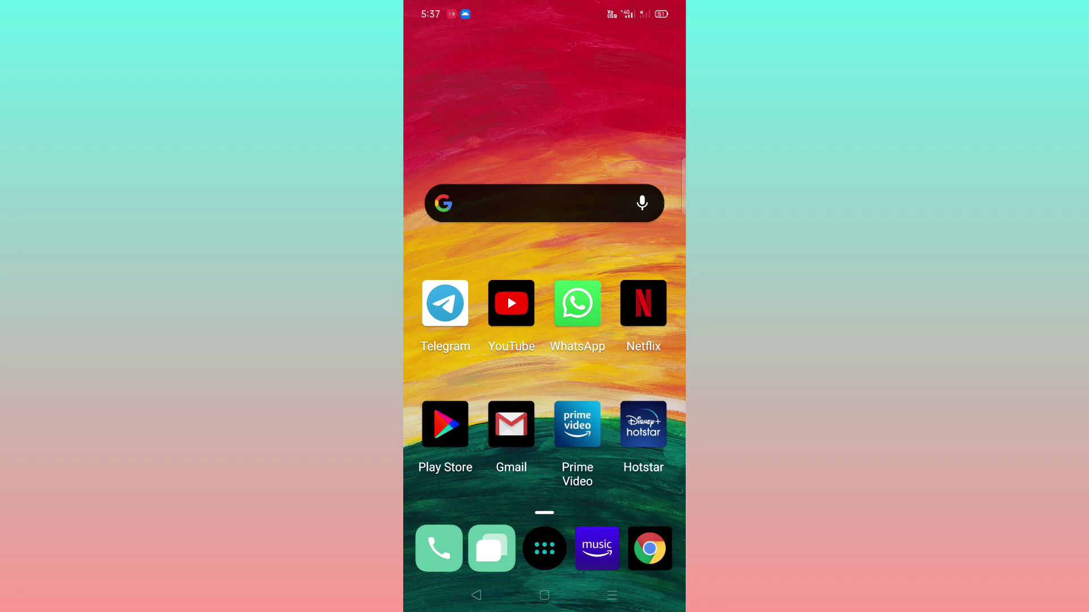
Open WhatsApp, glide-type 'Cause' into a chat's message box, and show the emoji panel
click(577, 304)
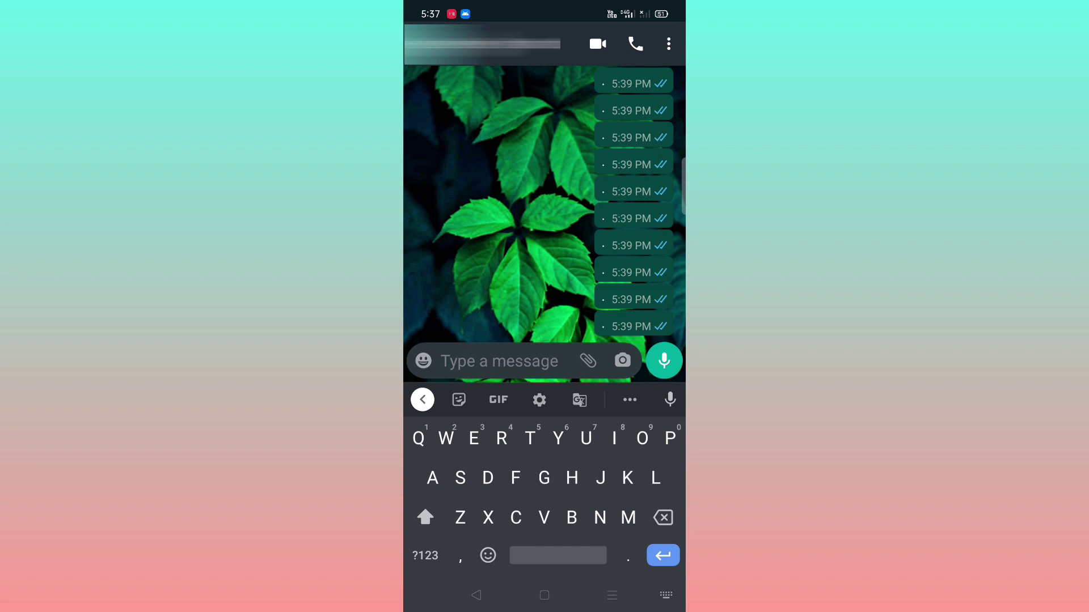
mouse_move(514, 517)
mouse_down()
mouse_move(487, 486)
mouse_move(516, 517)
mouse_up()
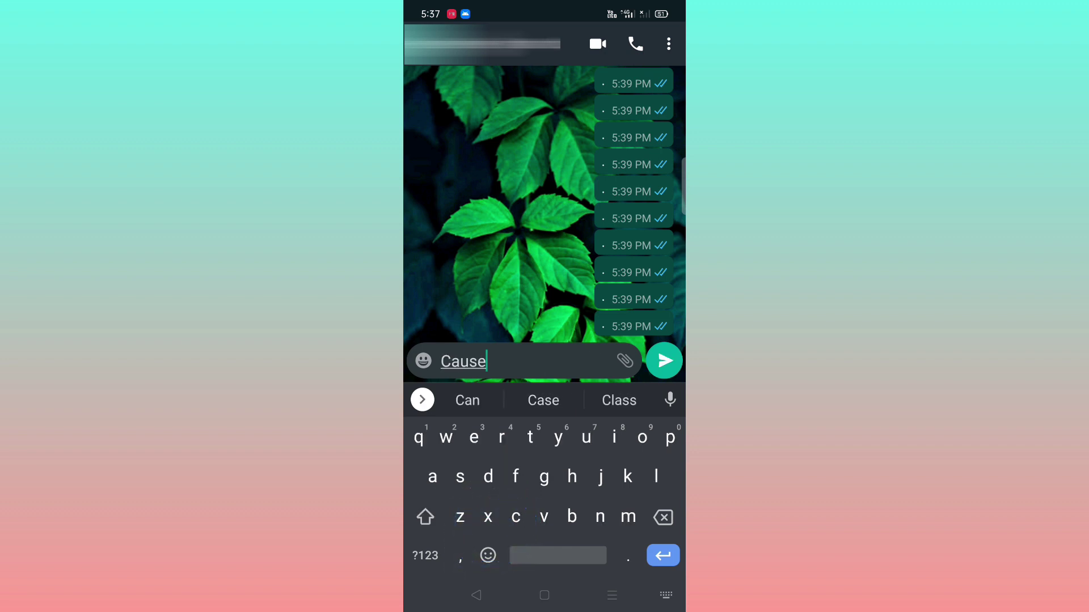
click(487, 555)
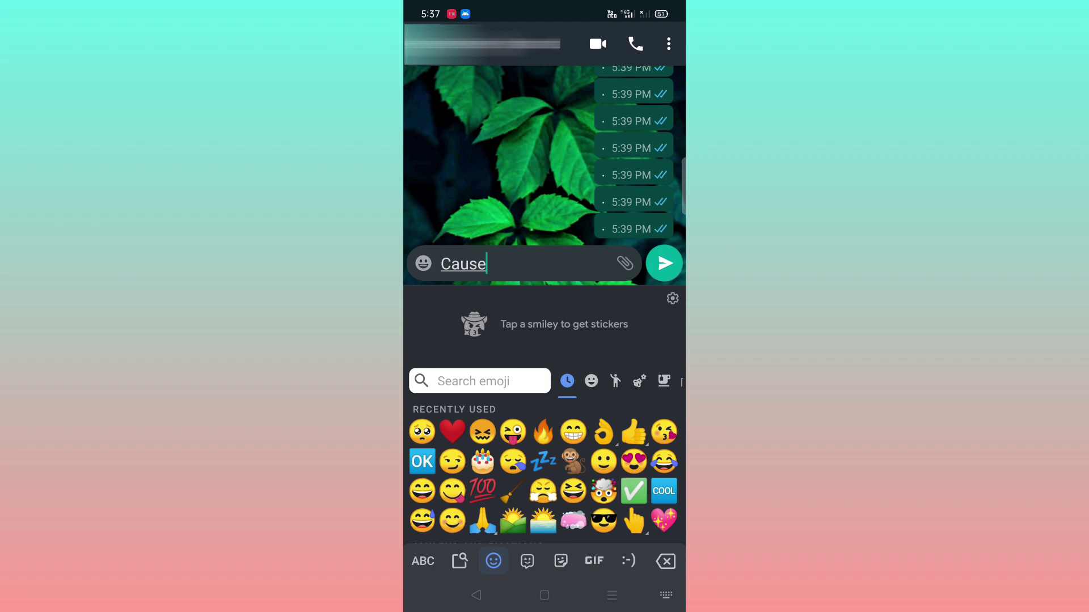
Add a confounded face emoji, then clear the drafted text from the message box
click(481, 434)
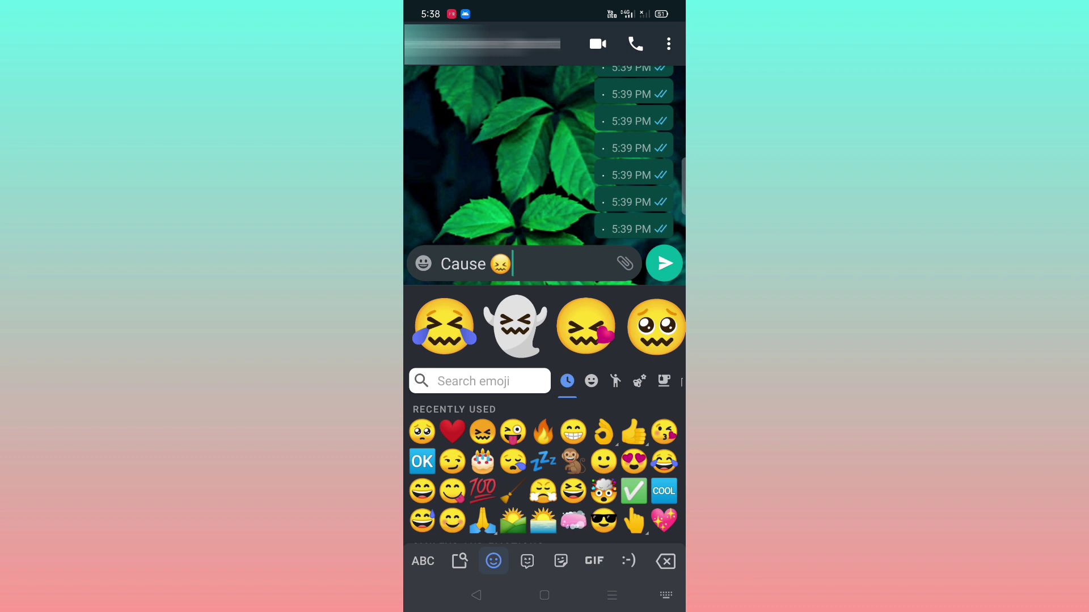
drag(645, 327, 486, 328)
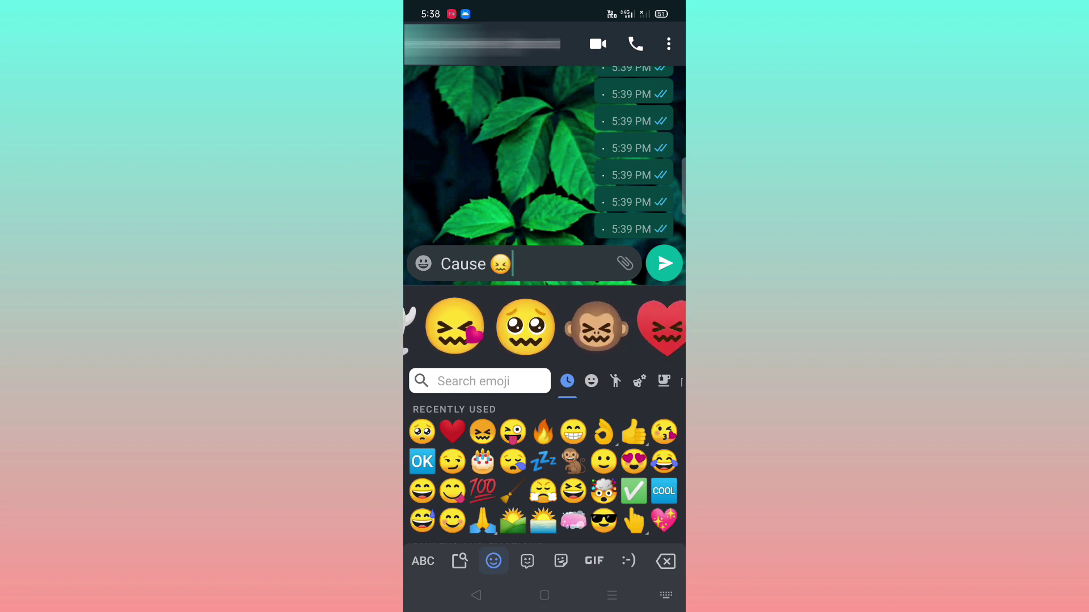
mouse_move(636, 323)
mouse_down()
mouse_move(476, 327)
mouse_move(545, 332)
mouse_move(615, 316)
mouse_up()
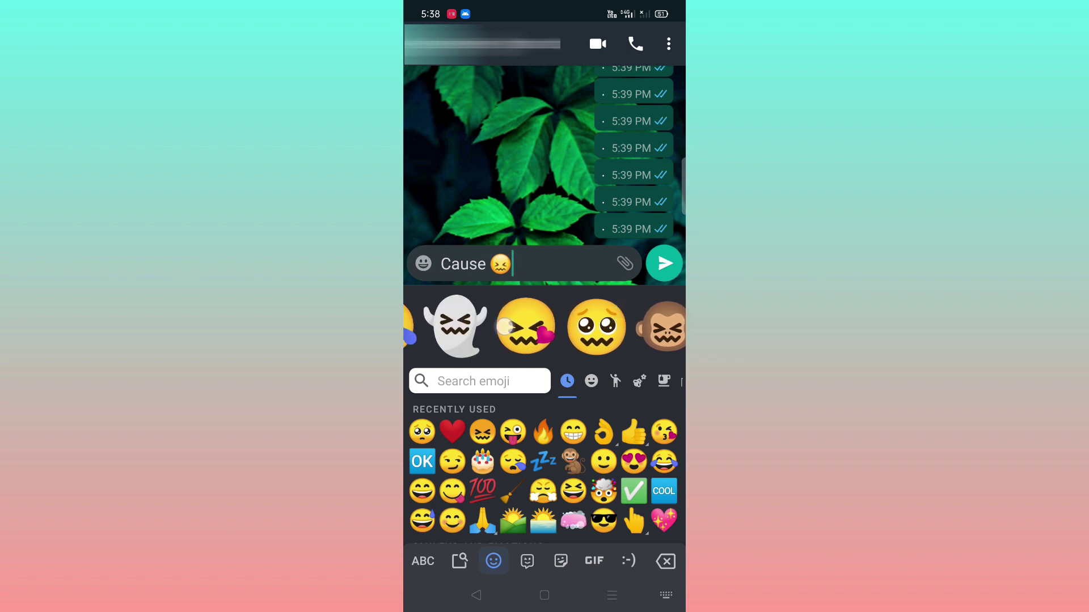
drag(505, 326, 579, 327)
click(562, 269)
click(665, 560)
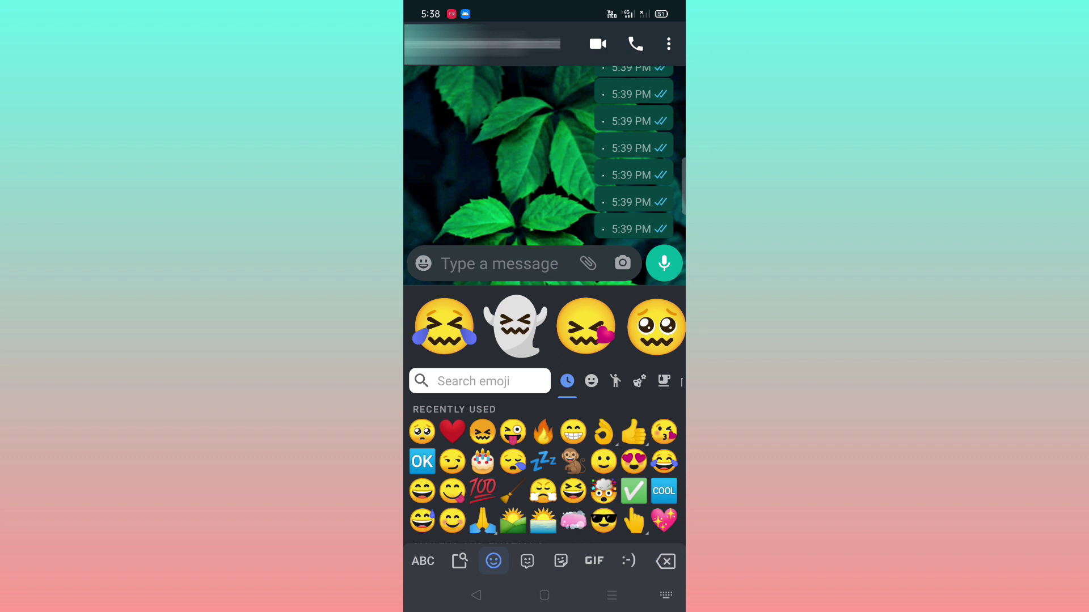
Enter ❤️ and 🔥, then pick the heart-on-fire Emoji Kitchen sticker from the suggestions
click(452, 433)
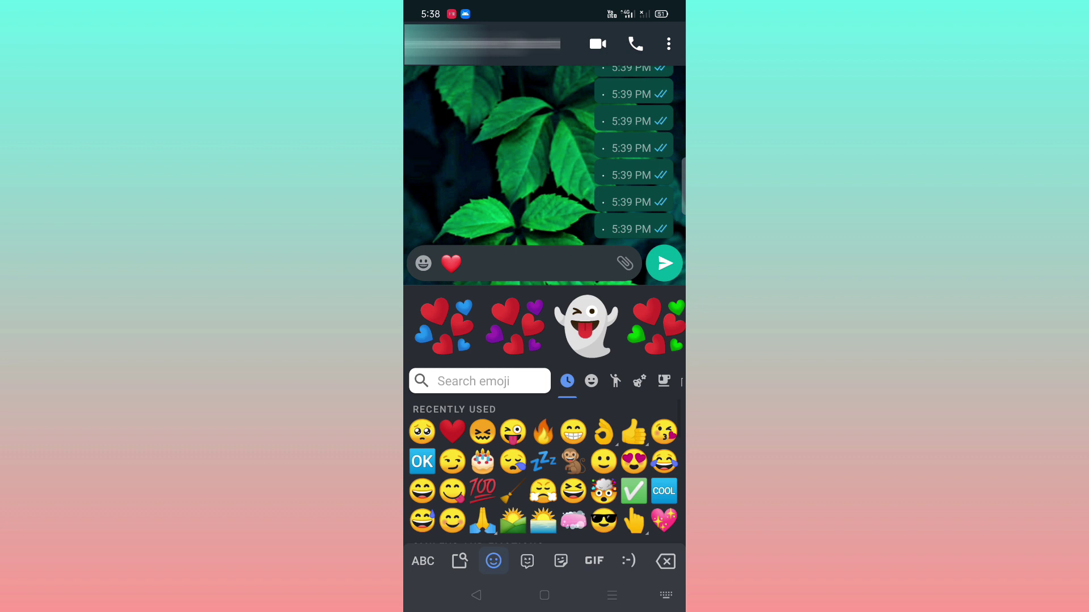
click(543, 432)
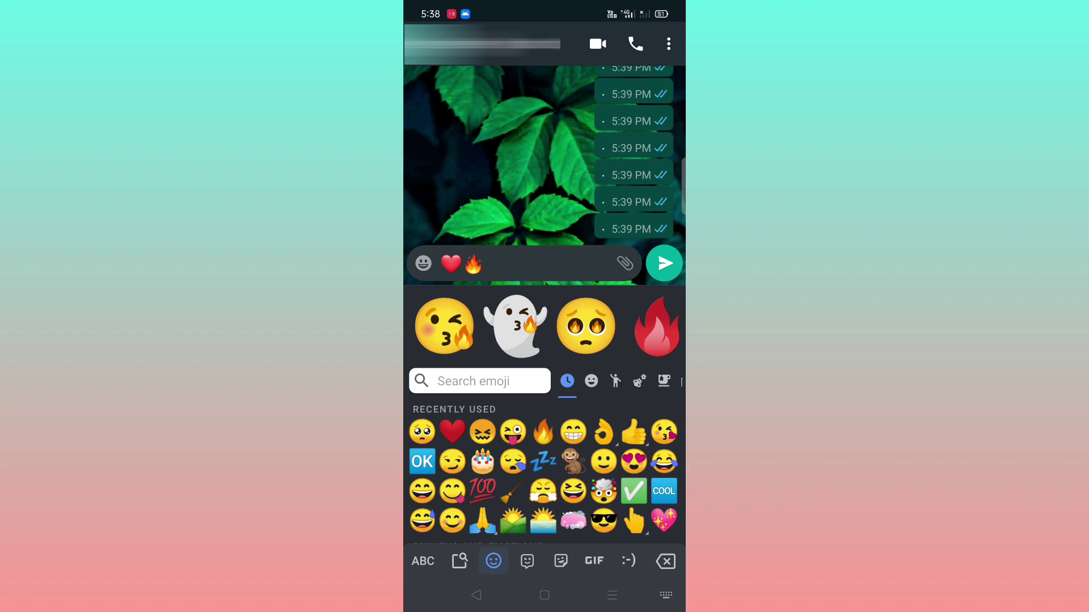
mouse_move(637, 334)
mouse_down()
mouse_move(559, 368)
mouse_move(651, 327)
mouse_move(517, 343)
mouse_move(561, 328)
mouse_up()
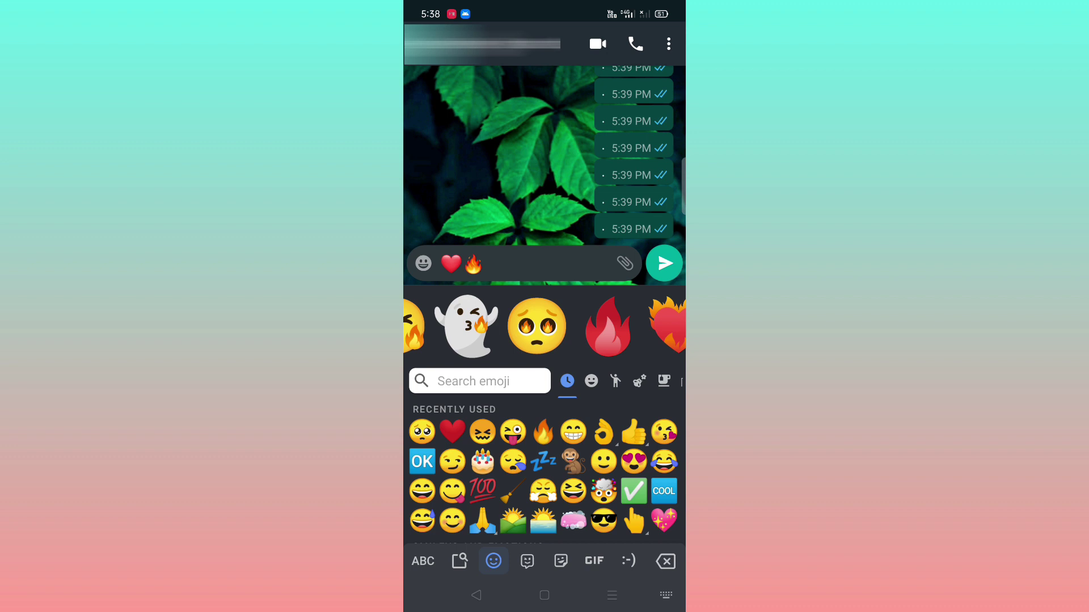
drag(553, 328, 476, 327)
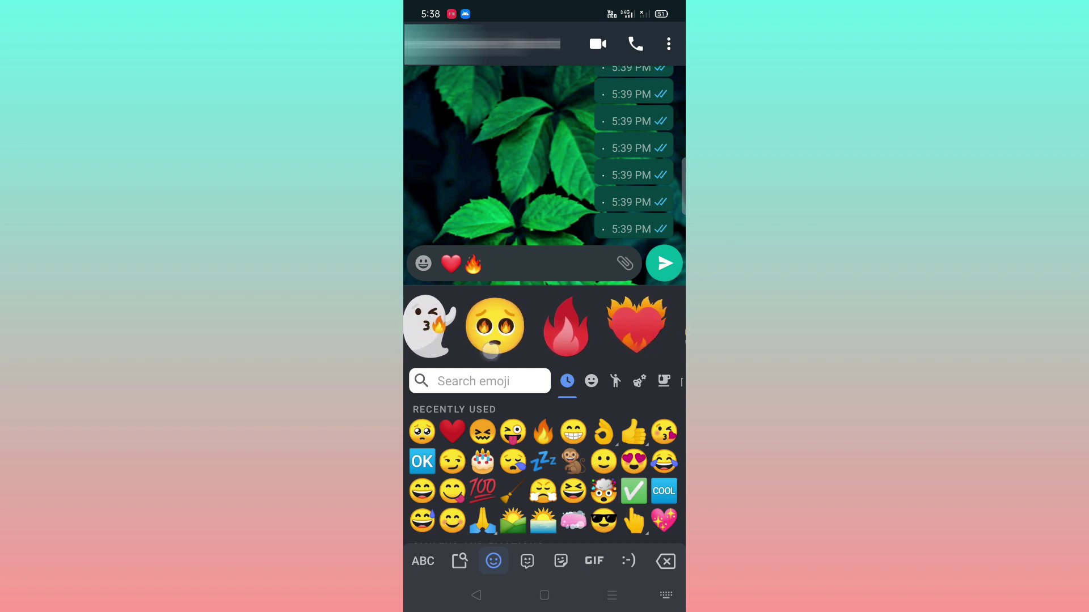
drag(578, 328, 472, 328)
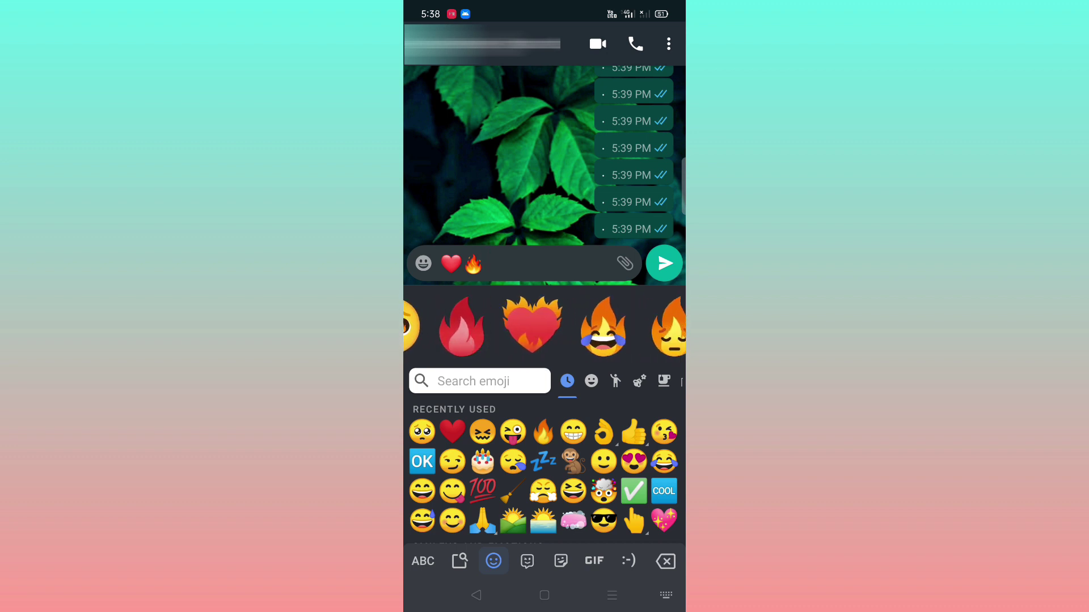
click(533, 328)
click(531, 326)
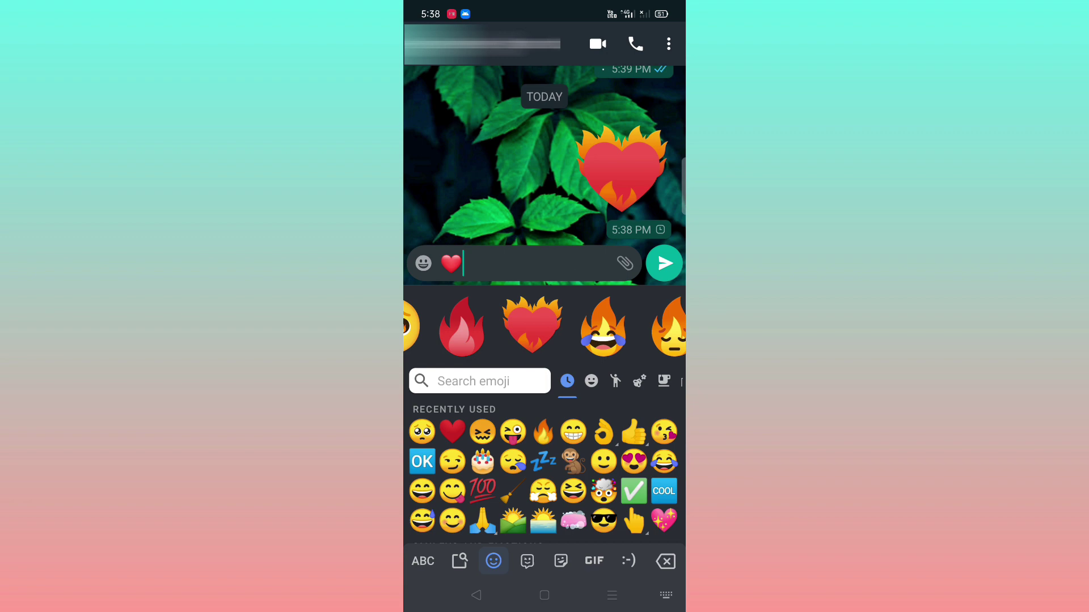
click(535, 256)
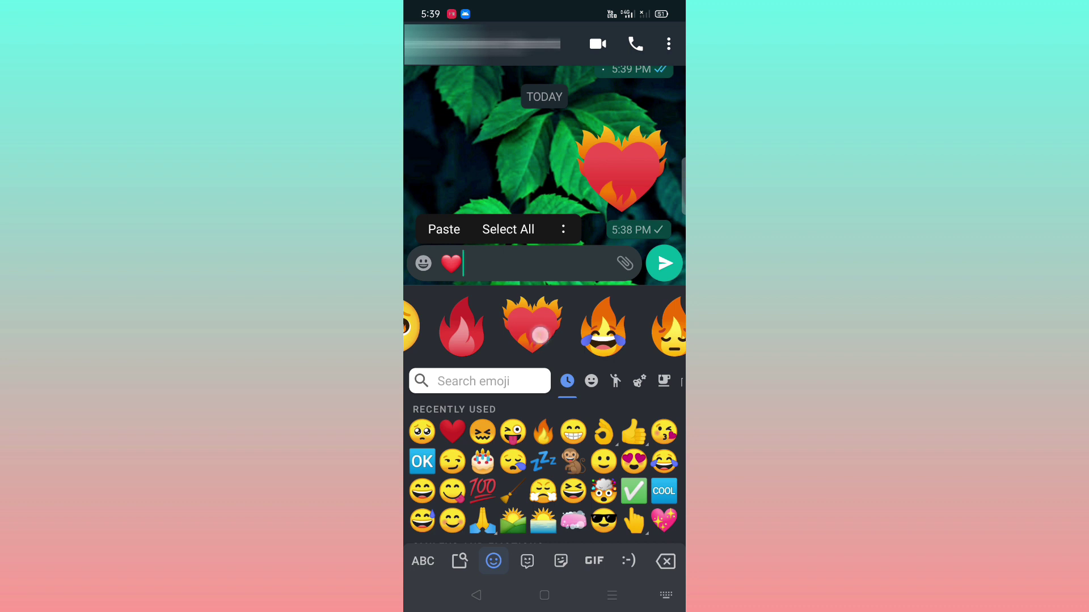
scroll(544, 328, left, 3)
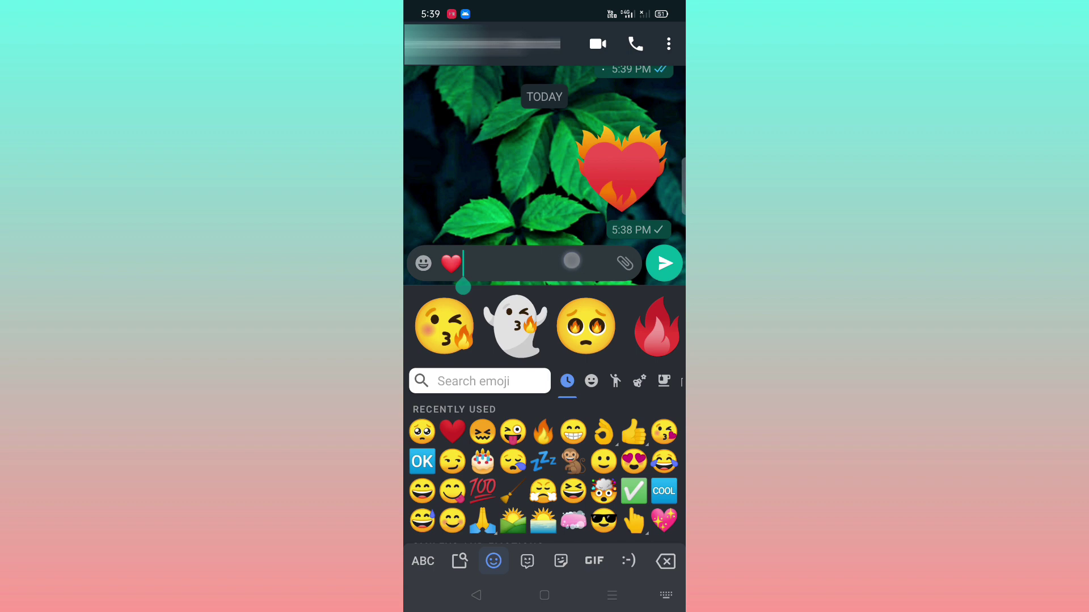
click(665, 560)
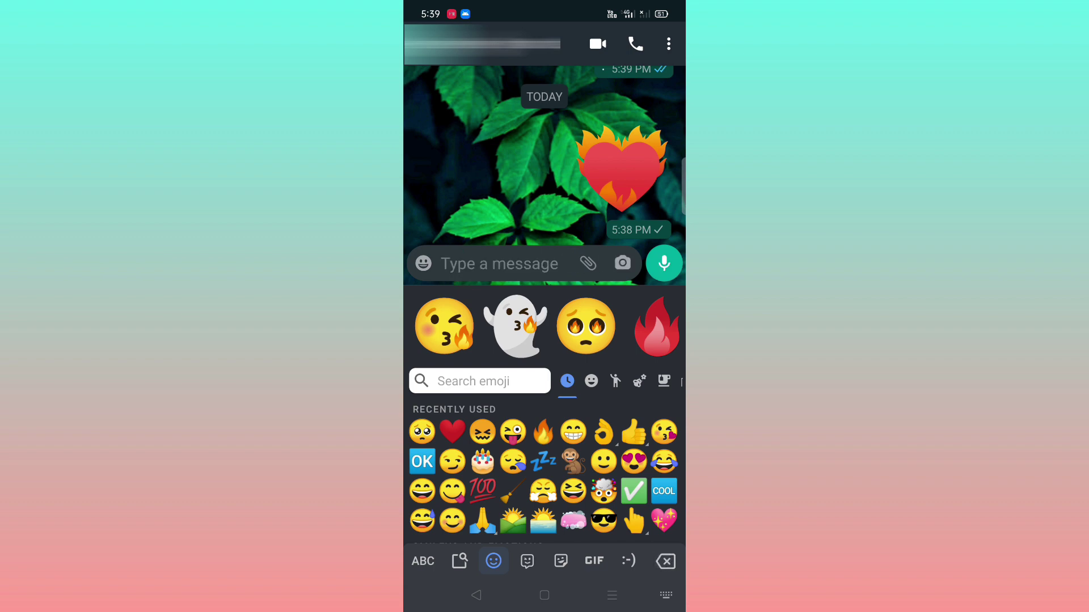
scroll(544, 476, down, 3)
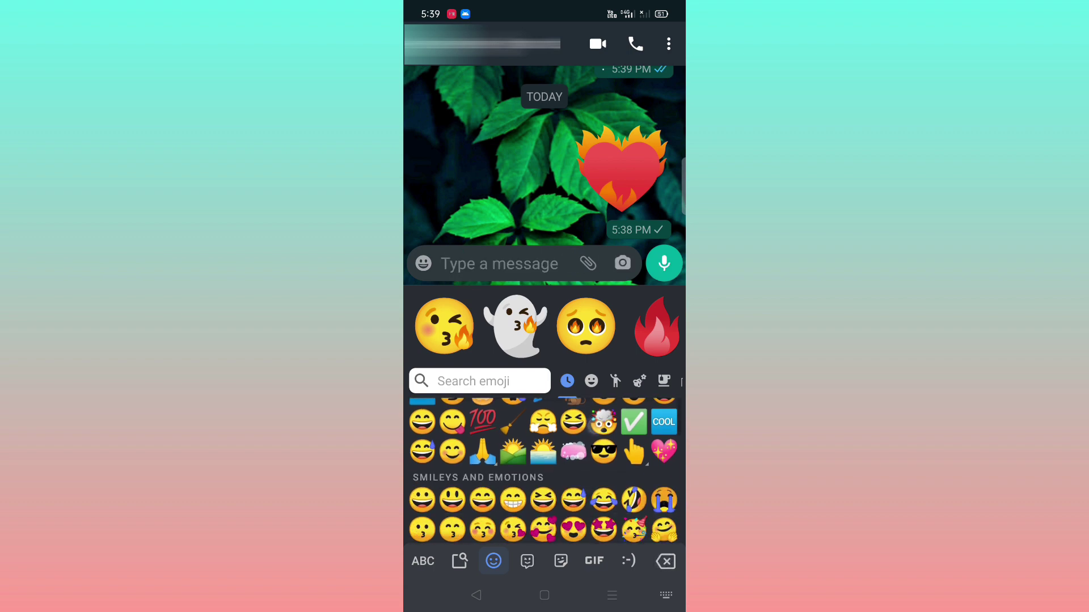
scroll(596, 447, down, 2)
scroll(595, 447, down, 1)
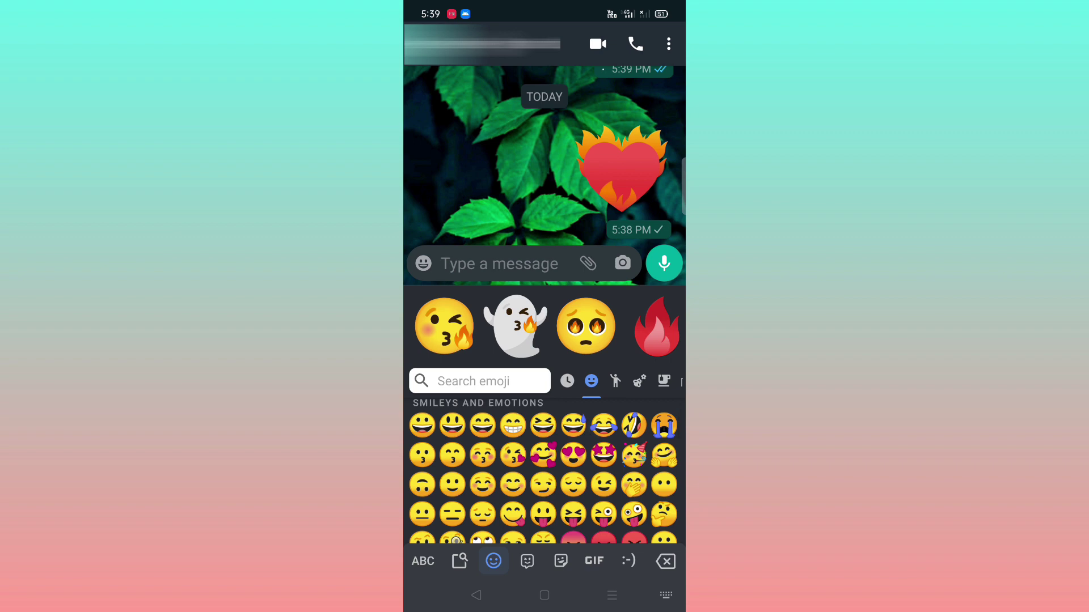
scroll(595, 446, down, 2)
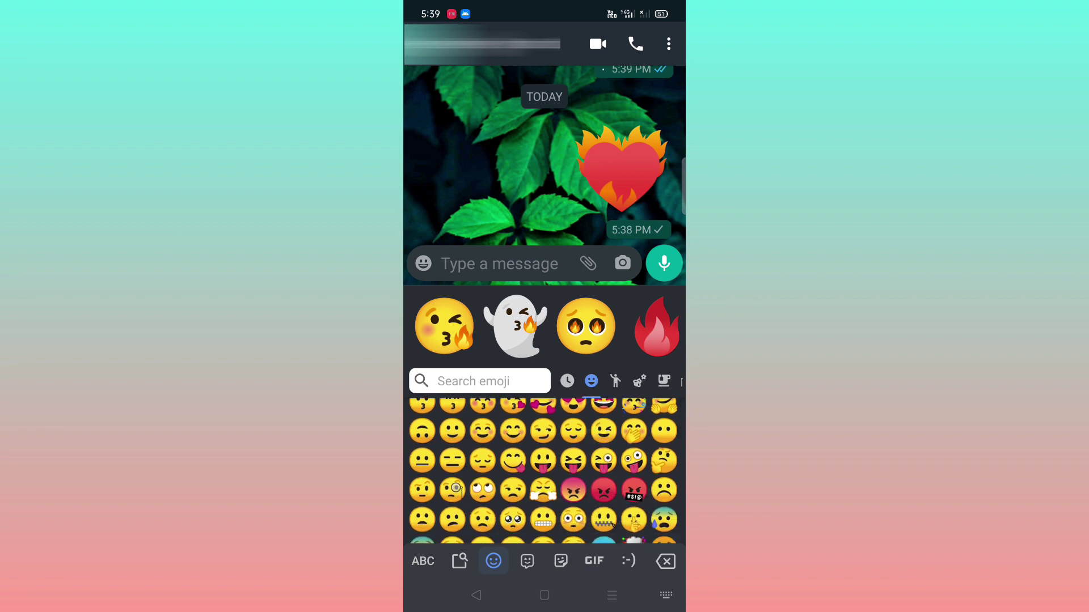
click(619, 170)
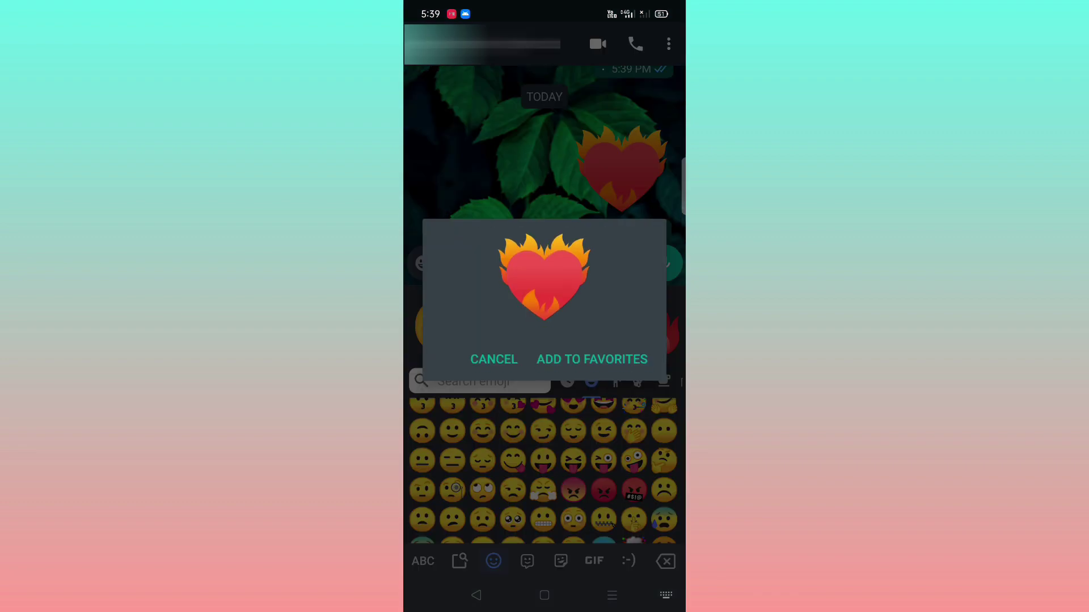
click(593, 359)
scroll(587, 468, down, 2)
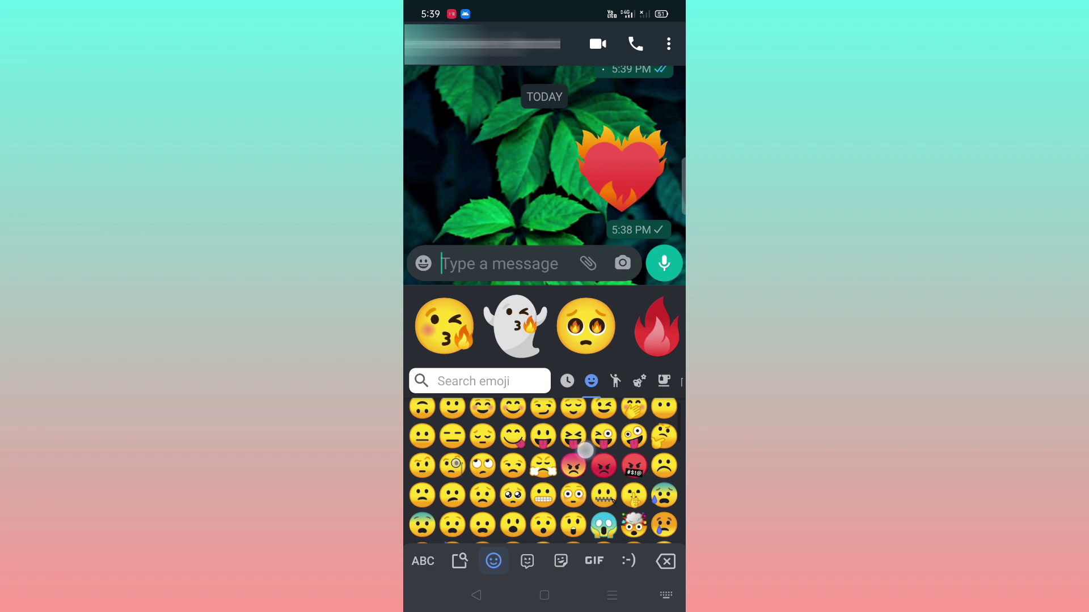
scroll(587, 468, up, 5)
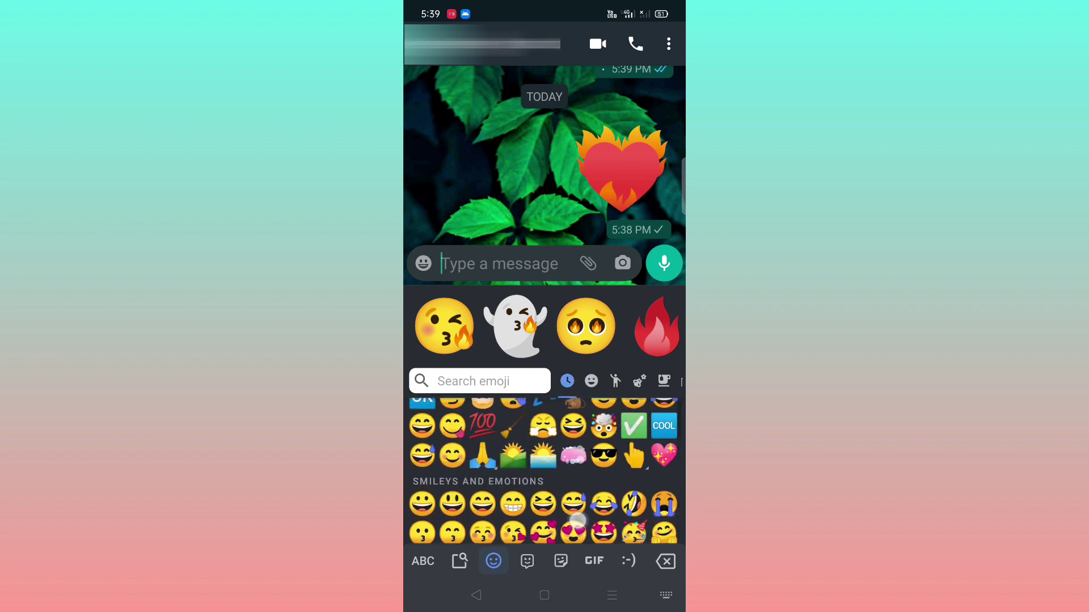
scroll(576, 476, down, 2)
scroll(575, 477, up, 4)
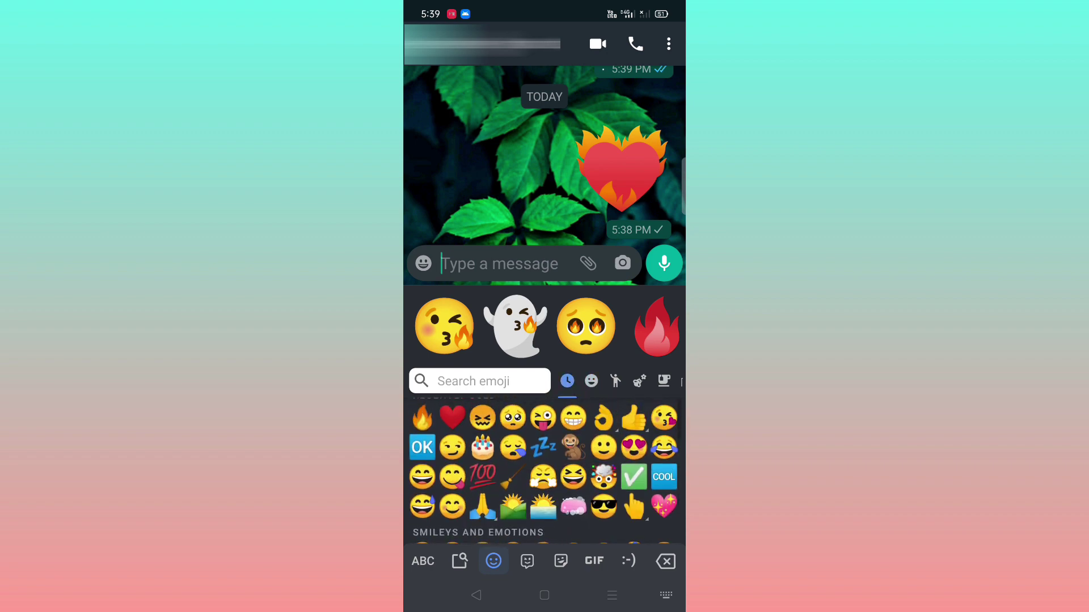
scroll(611, 477, up, 2)
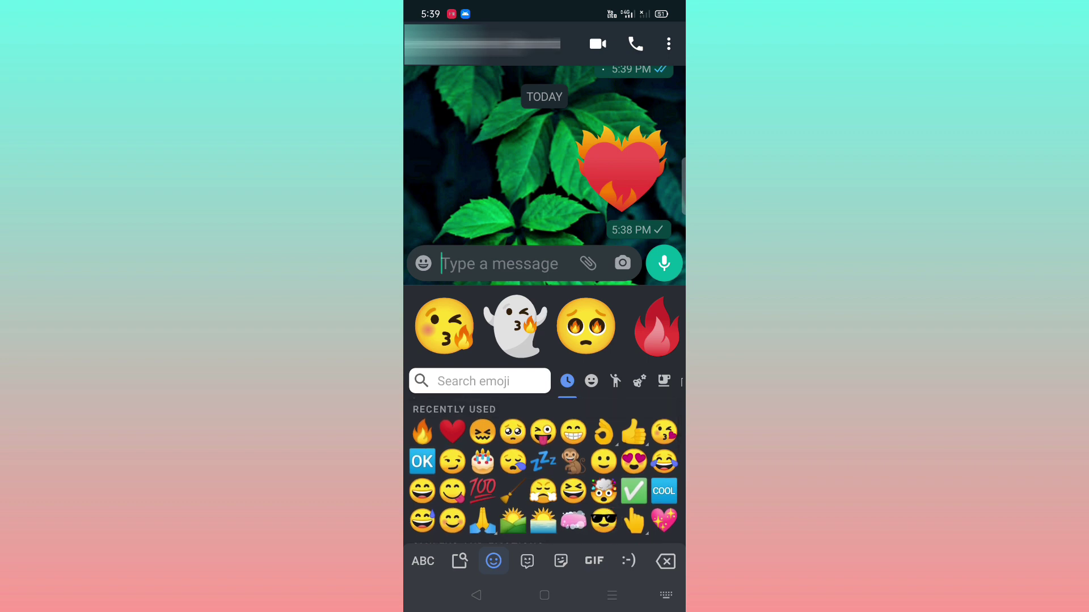
Try winking tongue-out face plus red heart, browse the suggestions, then clear the emojis
click(543, 434)
click(452, 434)
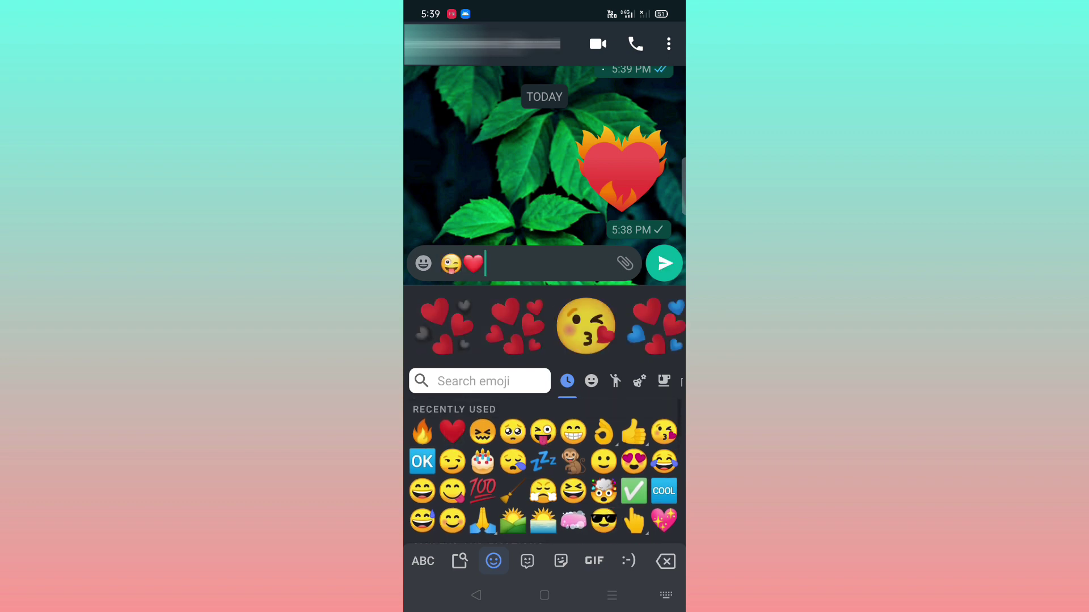
drag(632, 332, 425, 333)
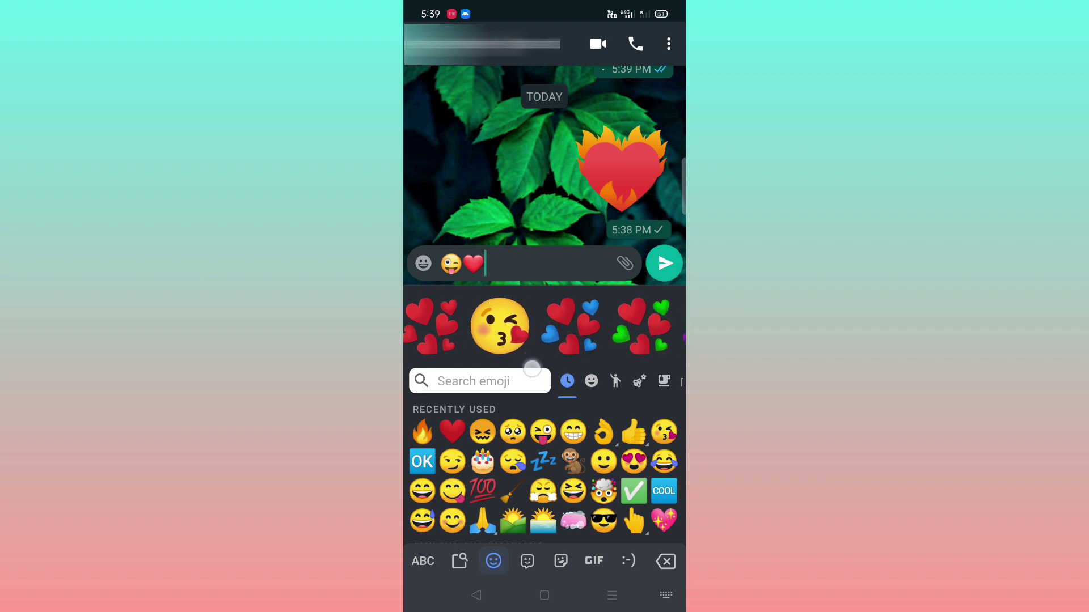
drag(632, 333, 443, 332)
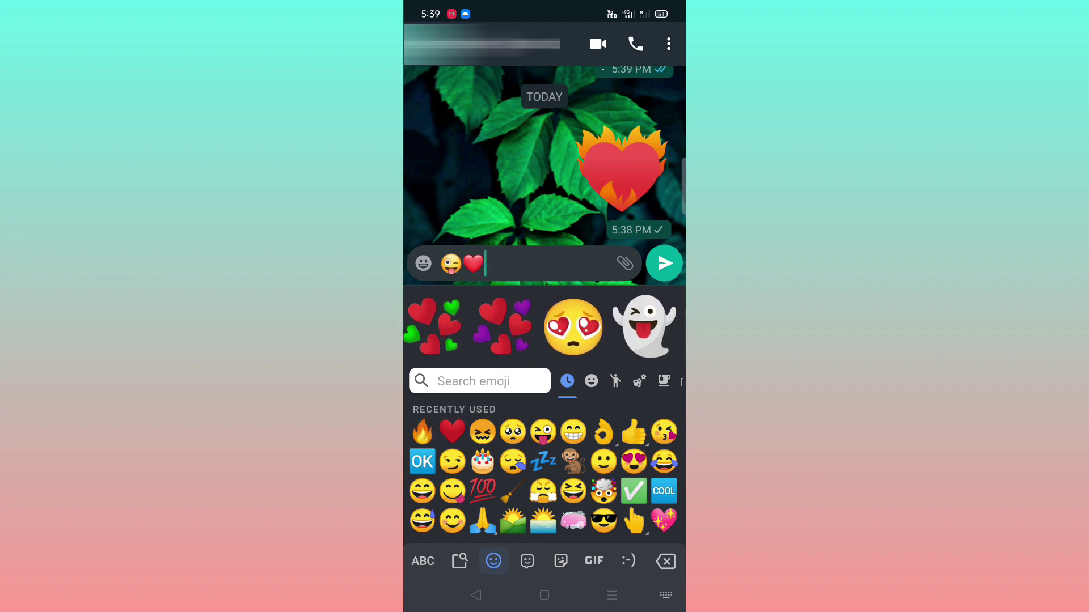
drag(632, 333, 442, 333)
click(665, 561)
click(665, 560)
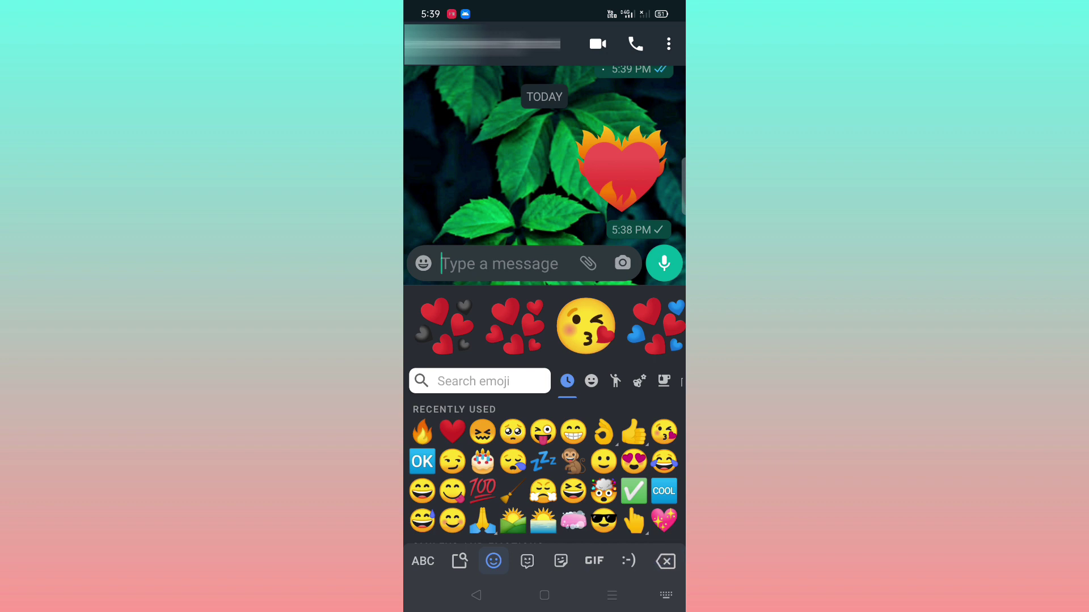
Enter ❤️ then 😜 and send the winking tongue-out heart sticker
click(451, 434)
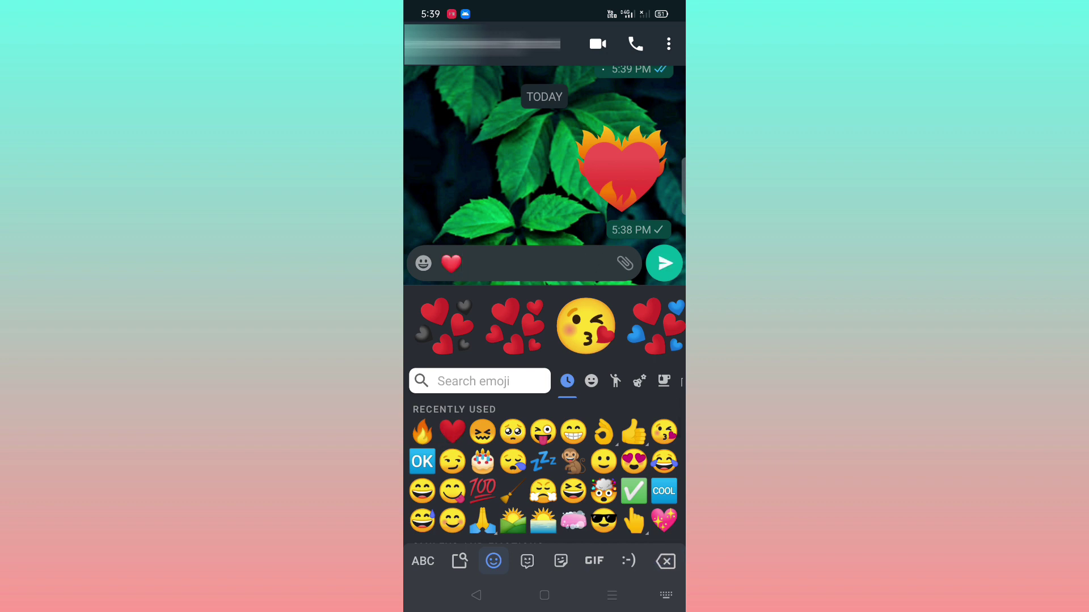
click(543, 433)
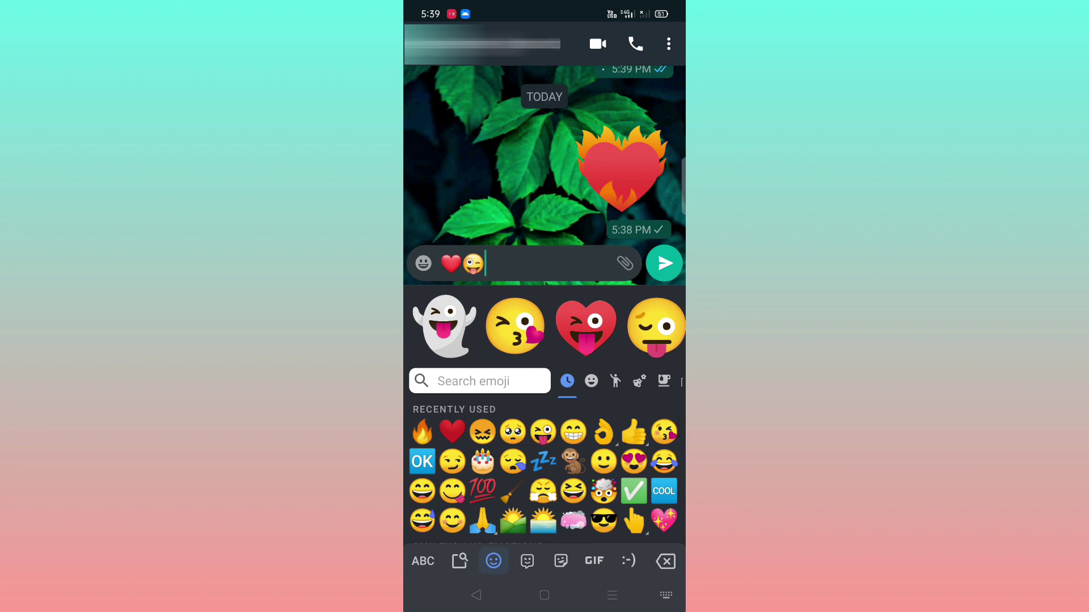
click(585, 327)
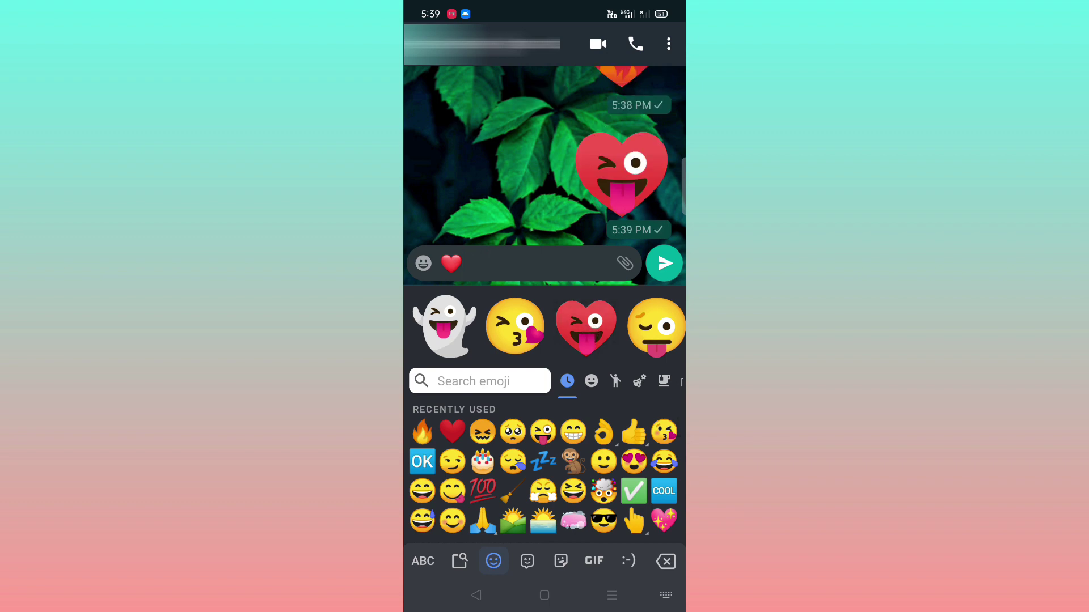
click(561, 266)
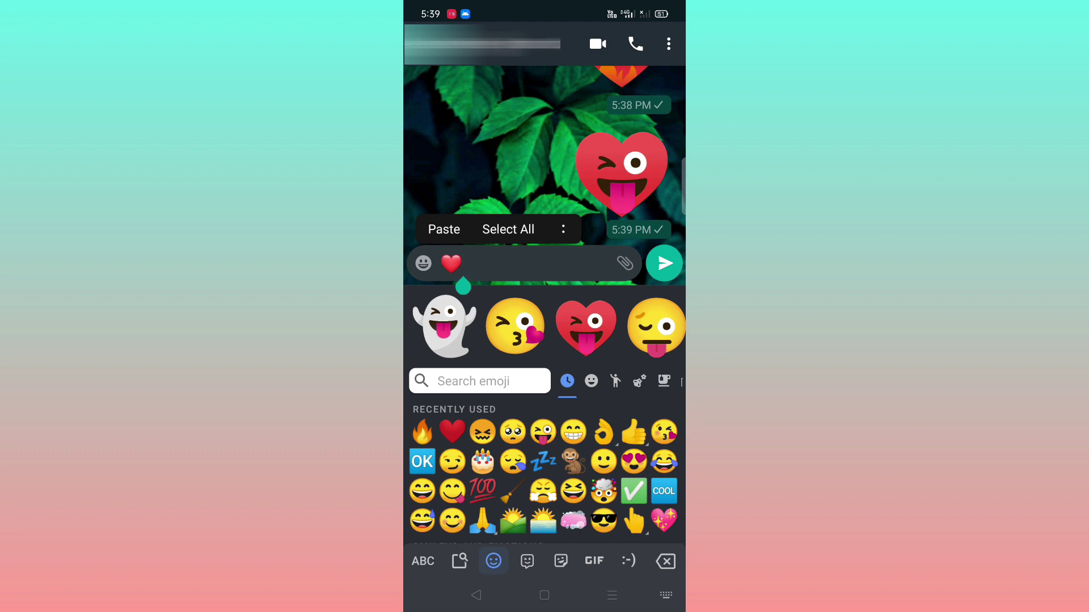
Delete the leftover heart, enter 🐒 and 💤, and send the sleeping monkey sticker
click(665, 561)
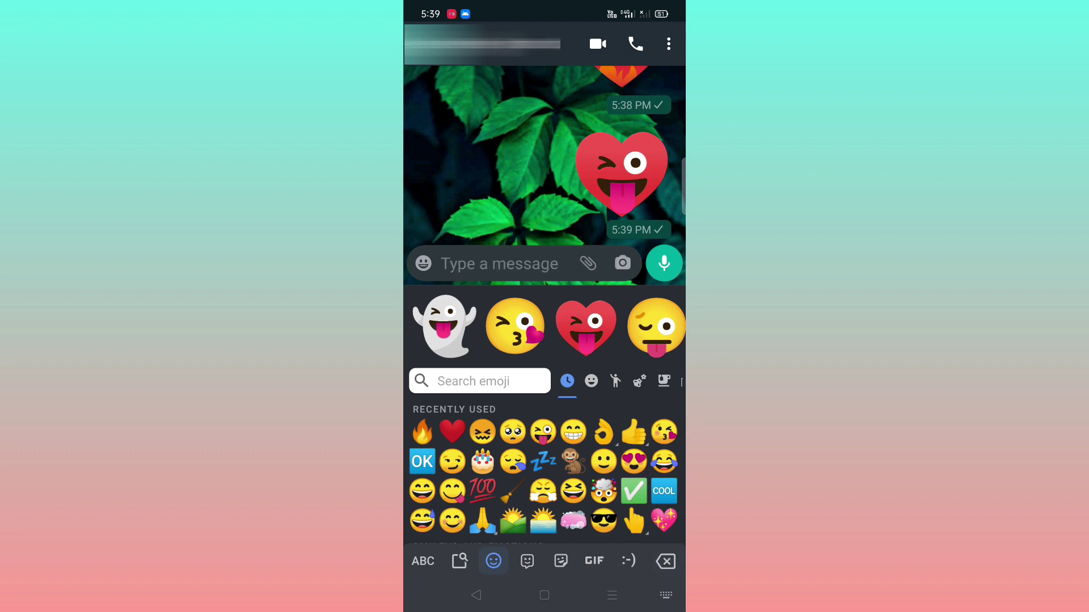
click(572, 463)
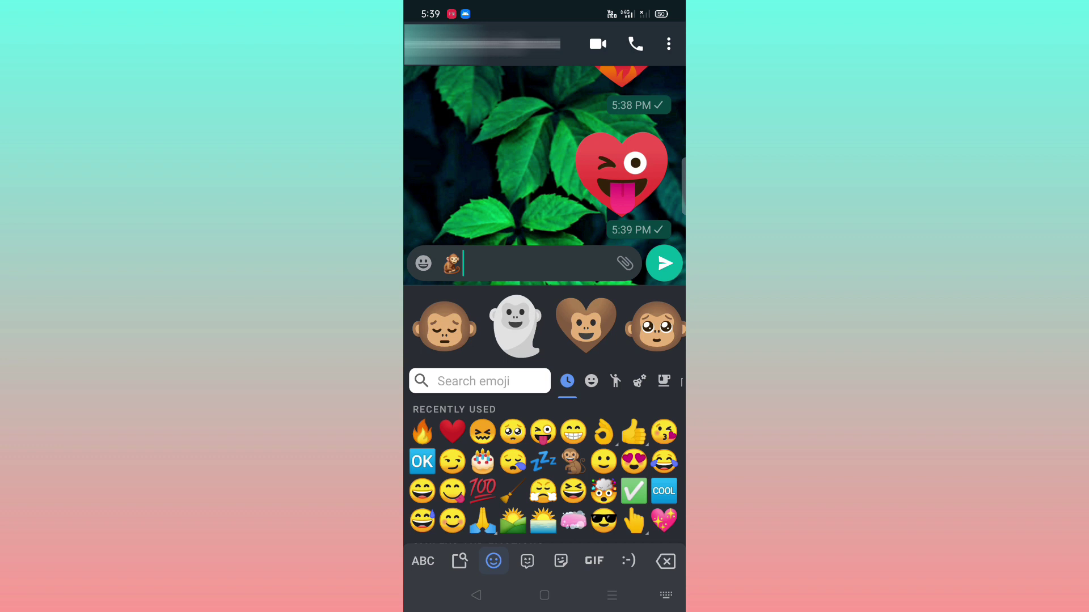
click(543, 462)
drag(664, 342, 443, 342)
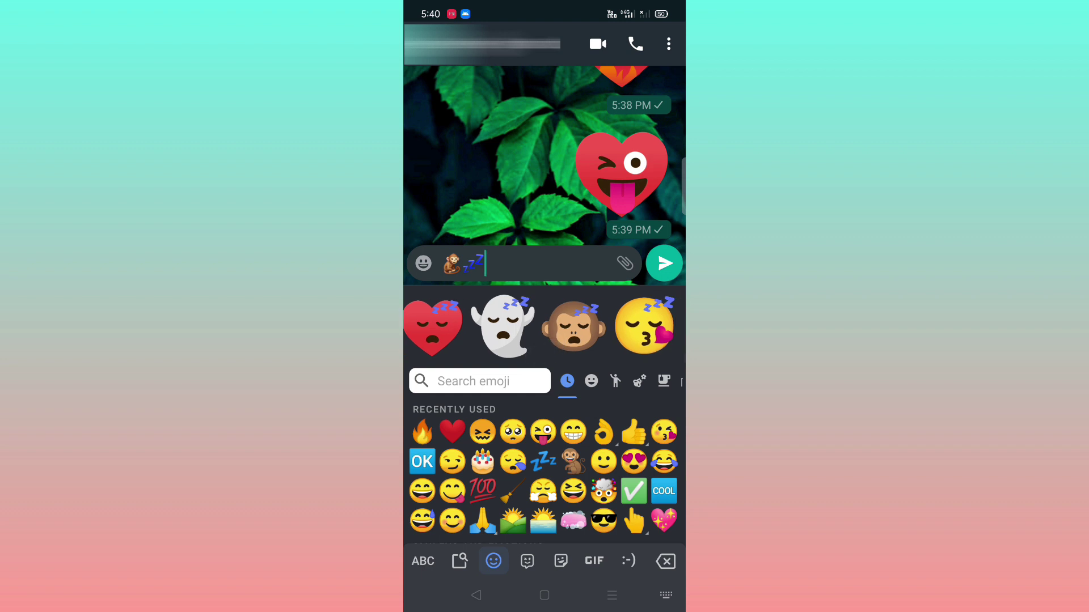
click(575, 328)
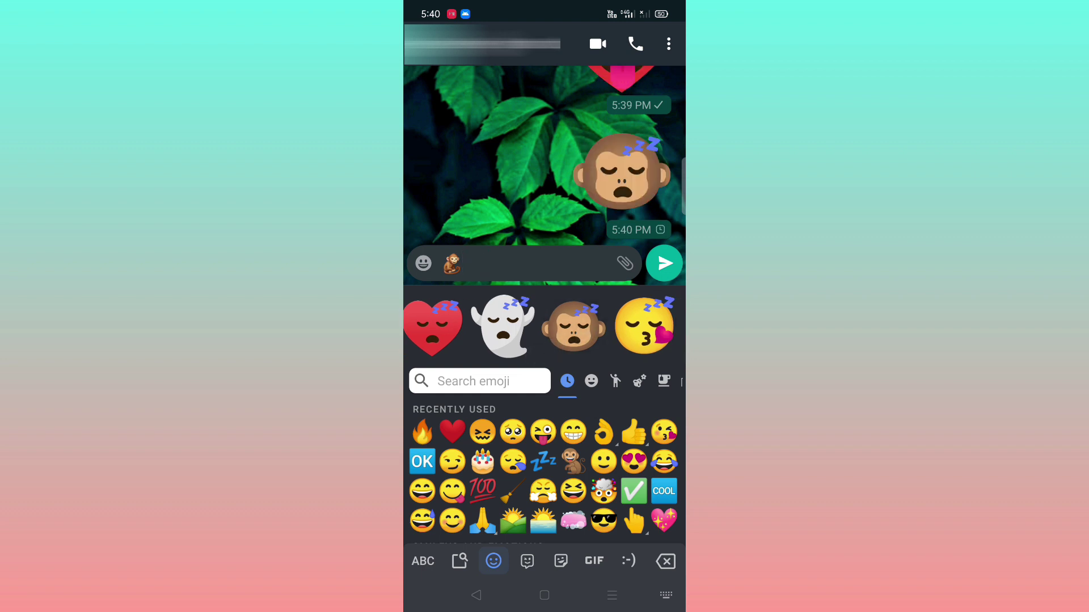